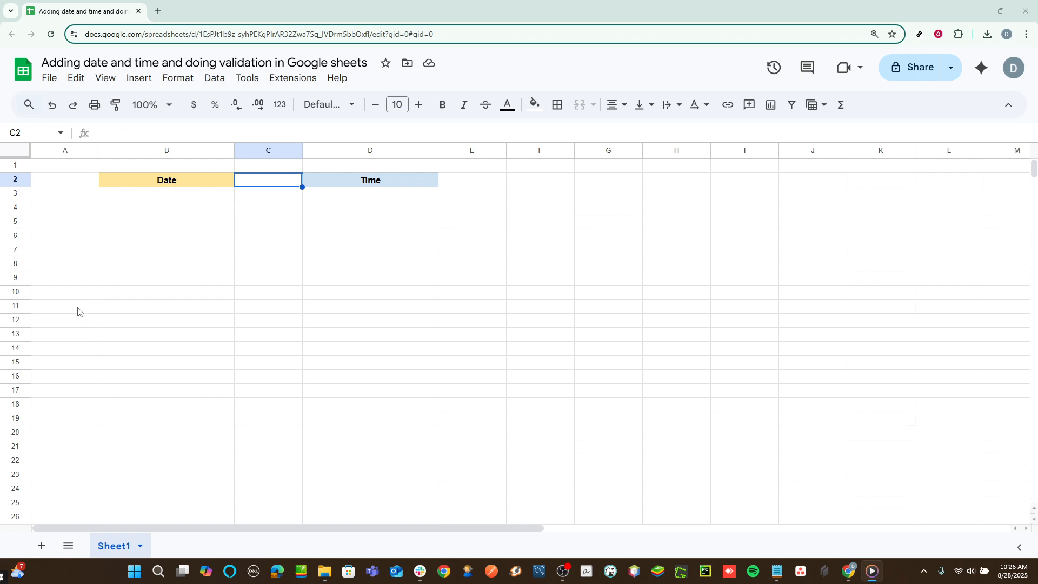
Add a data validation rule to cell B3 under the Date header with the criterion Is valid date
click(212, 200)
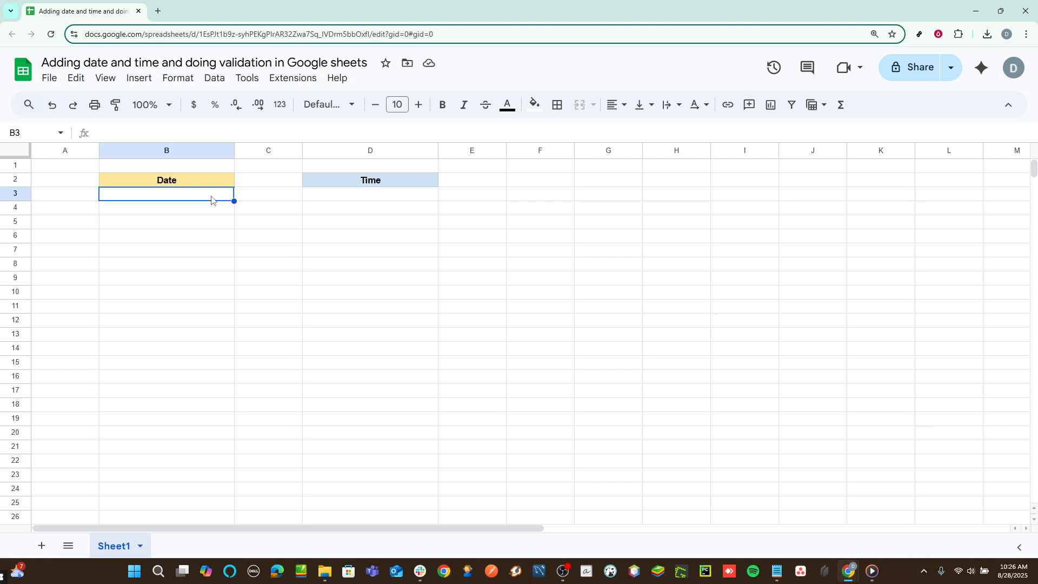
click(218, 83)
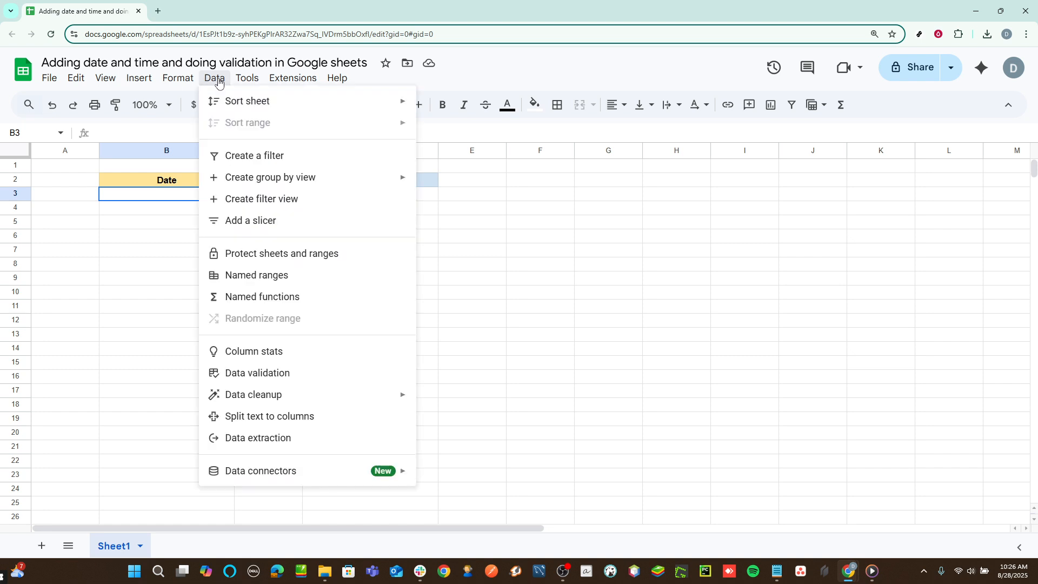
click(326, 371)
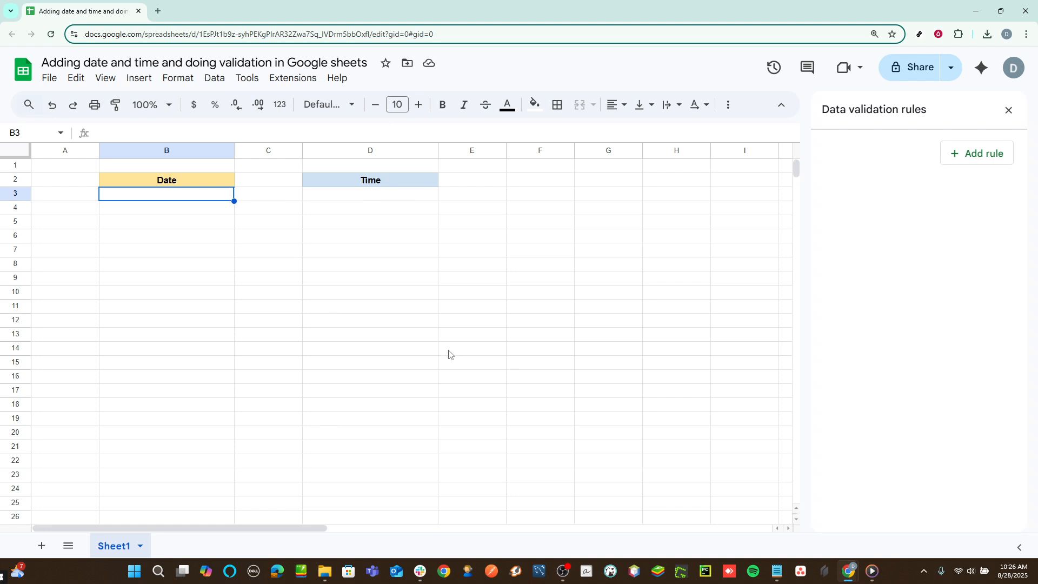
click(987, 162)
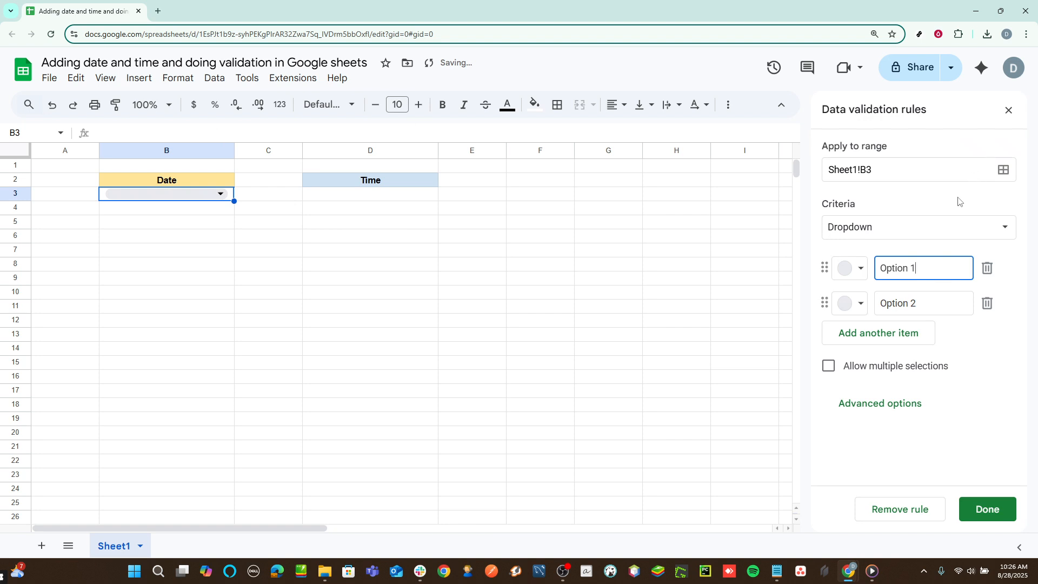
click(930, 230)
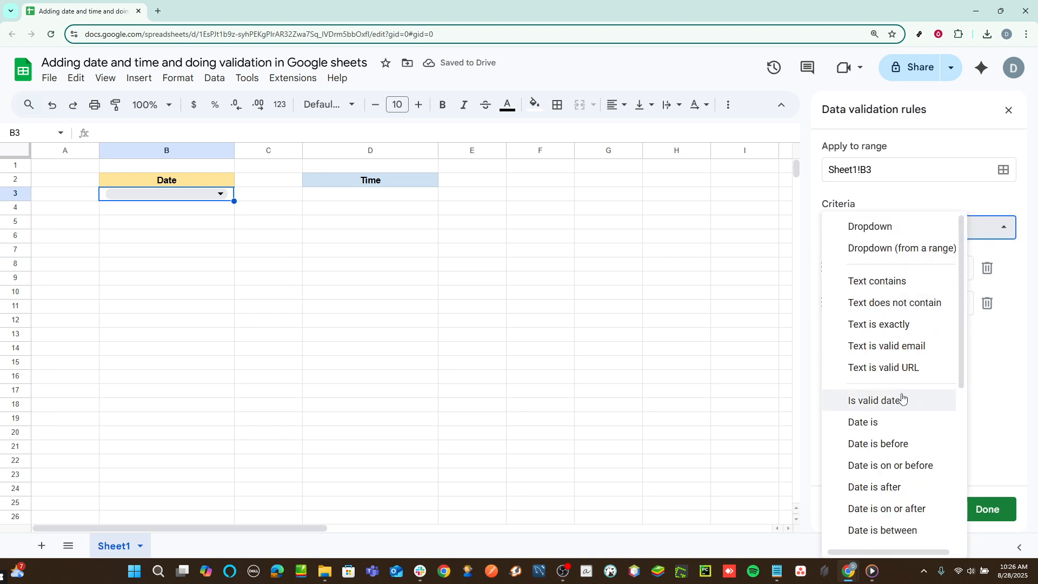
click(902, 399)
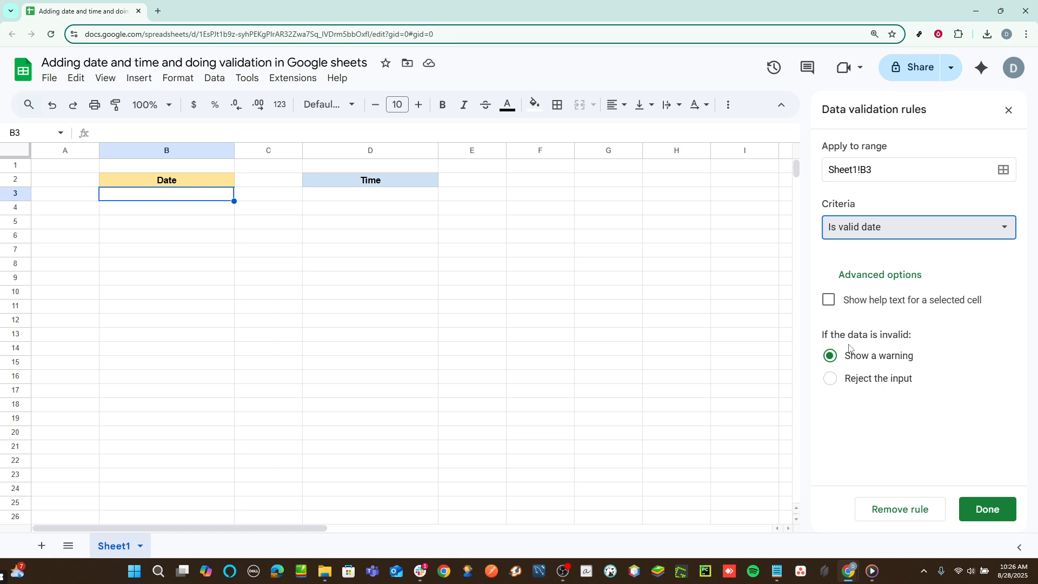
Set B3's rule to show the help text "Input a valid date" and reject invalid input, and save the rule
click(831, 302)
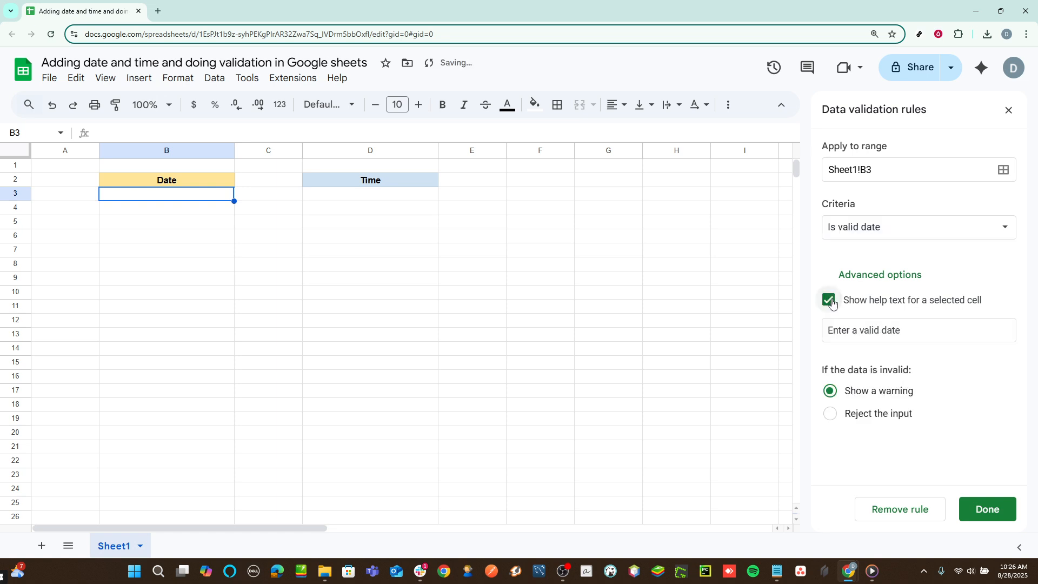
double_click(839, 330)
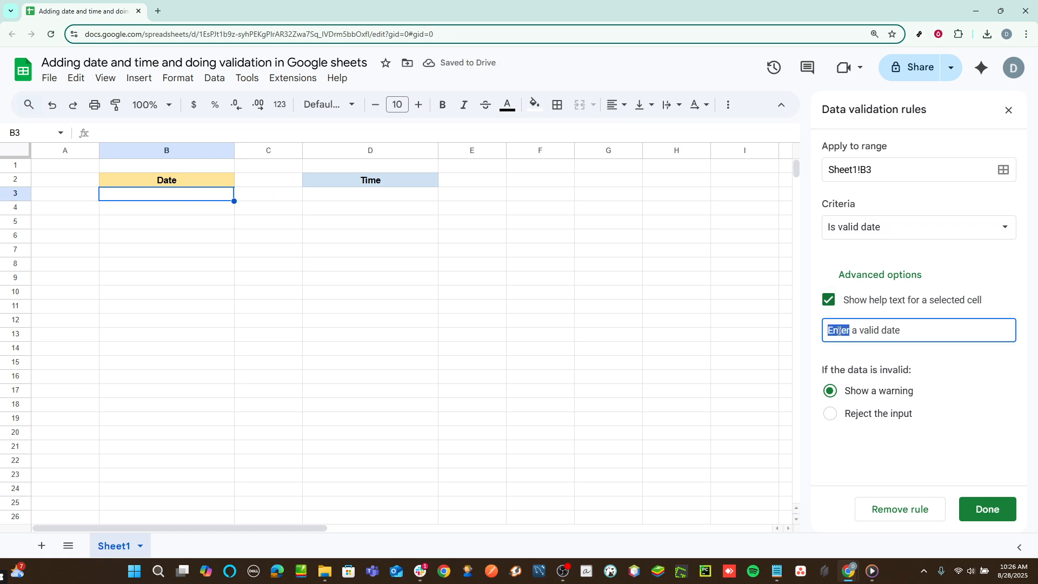
text(Input)
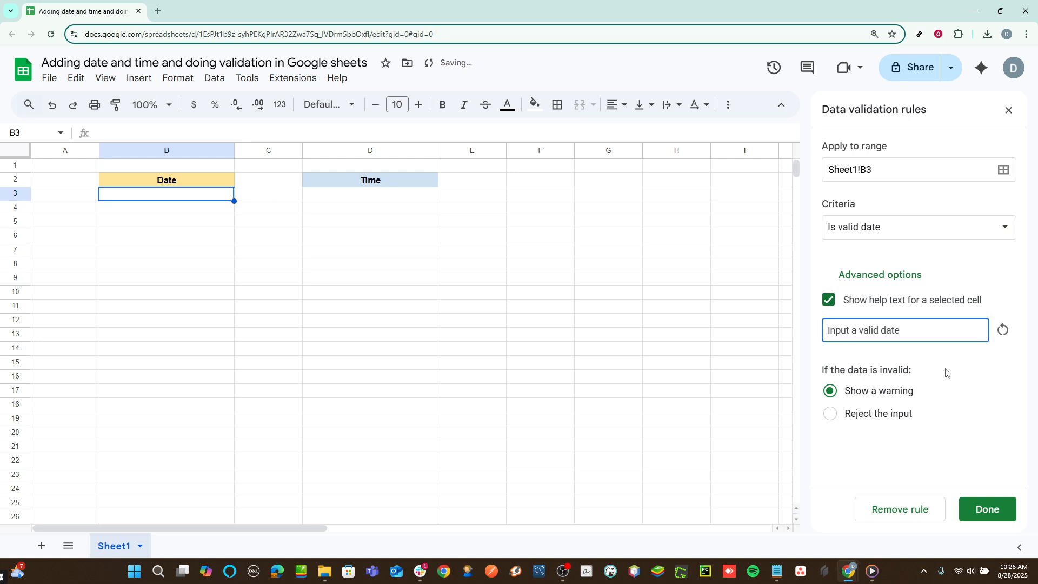
click(889, 421)
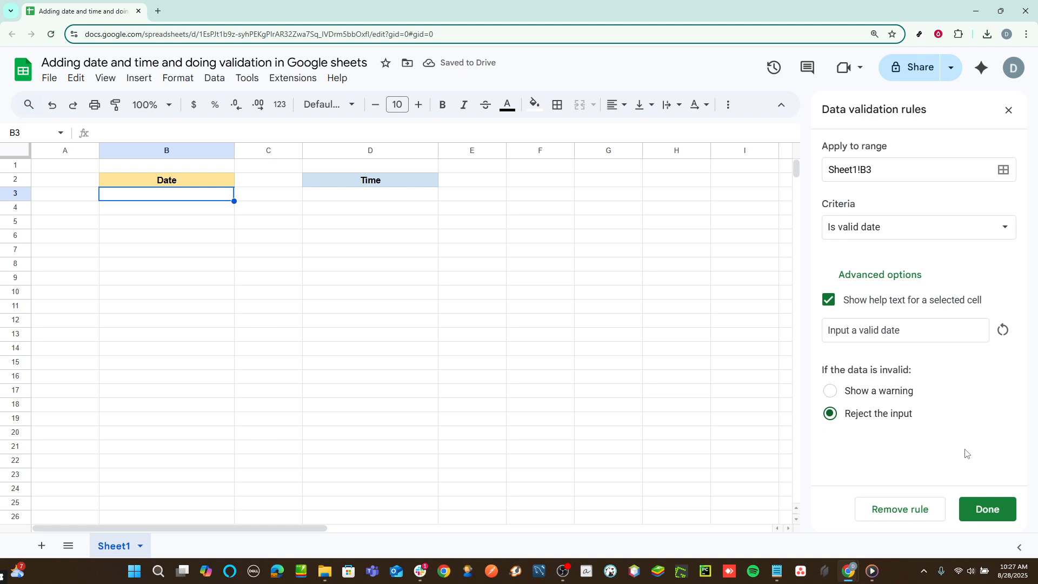
click(978, 506)
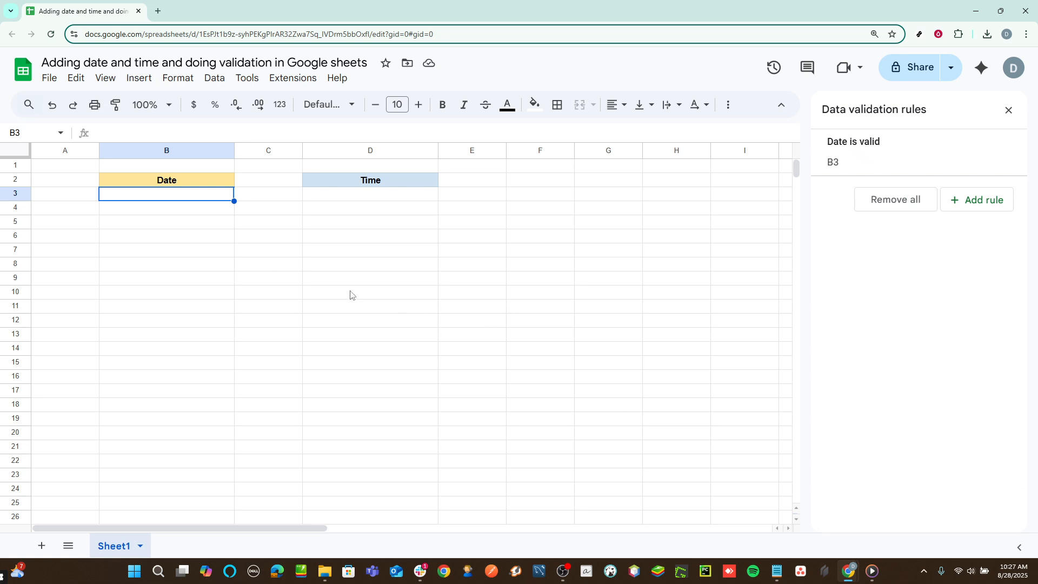
Add a data validation rule to cell D3 under the Time header with the criterion Is valid date
click(376, 197)
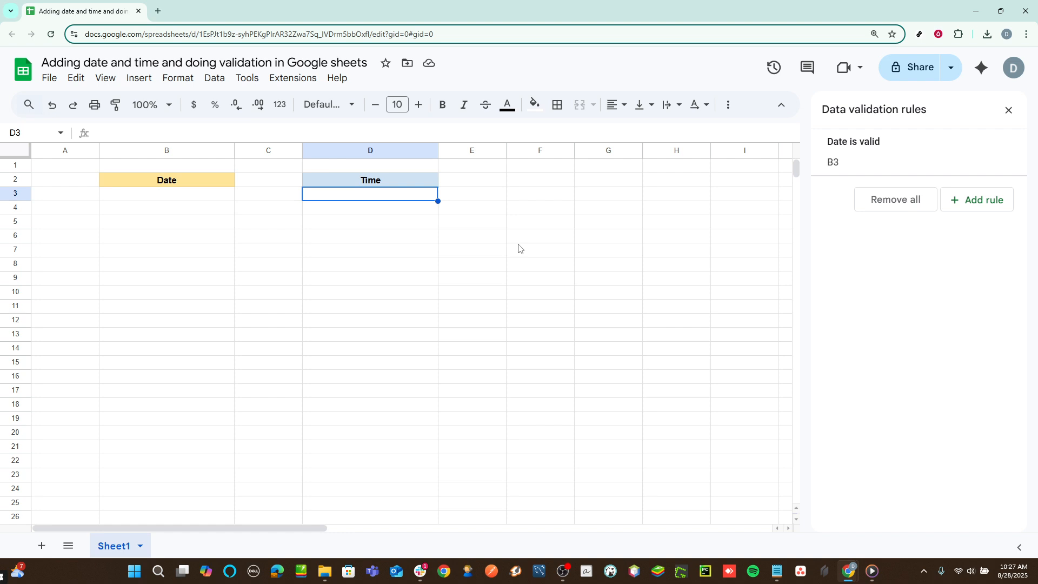
click(988, 209)
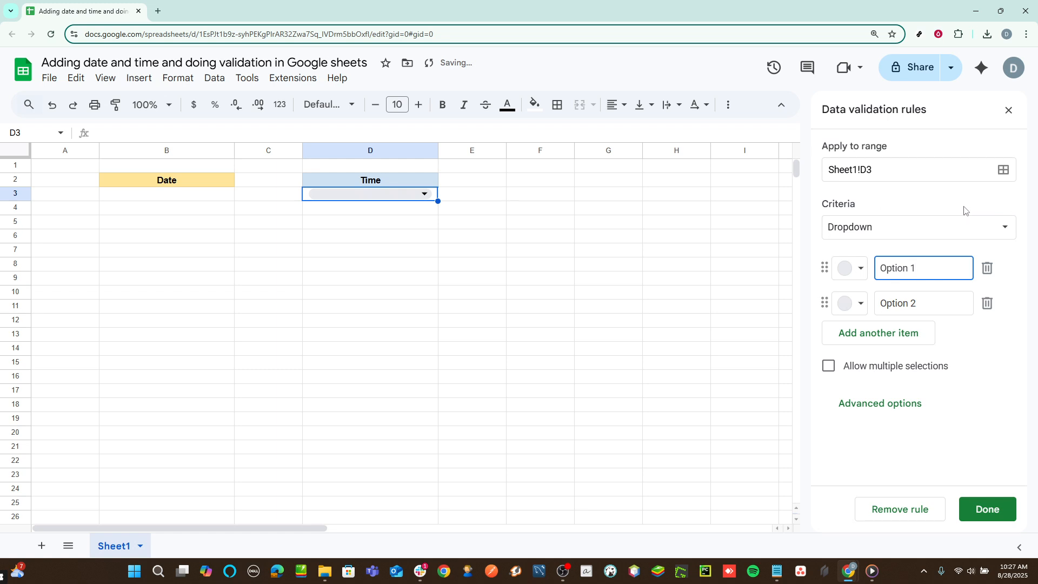
click(922, 232)
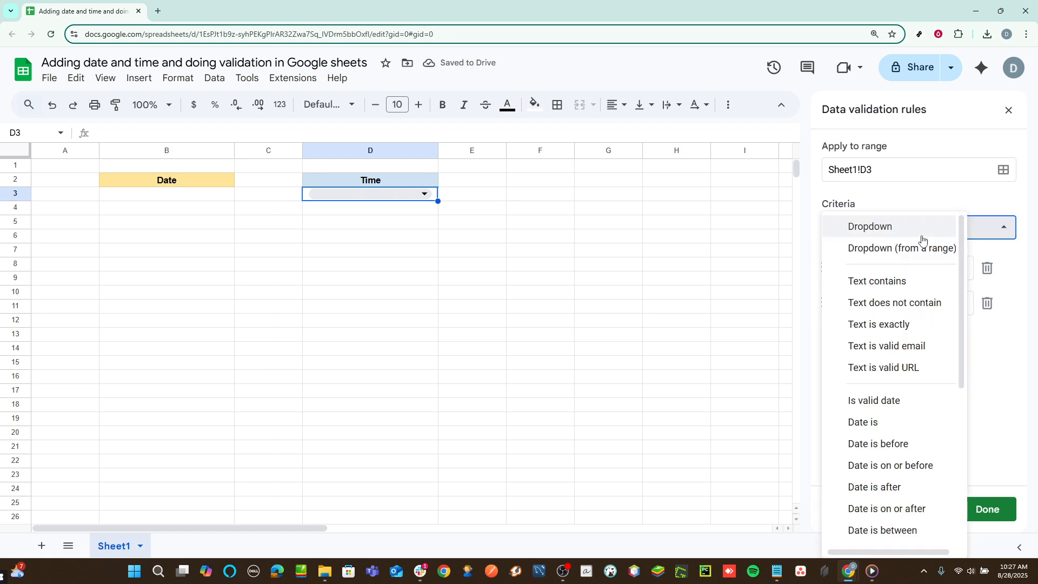
click(887, 411)
Set D3's rule to show the help text "Input a valid date" and reject invalid input, and save the rule
click(828, 304)
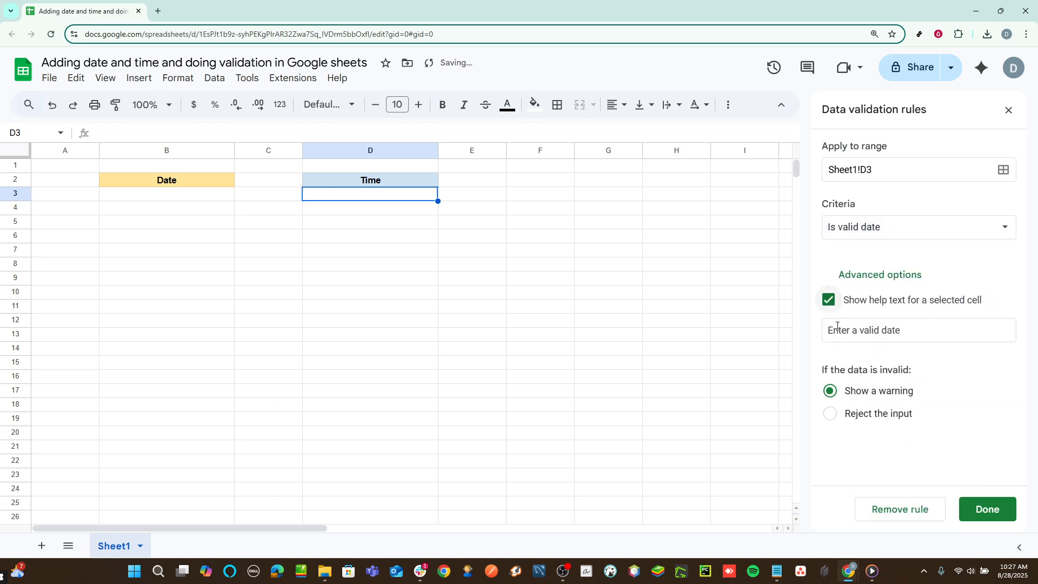
double_click(837, 329)
key(shift+Left)
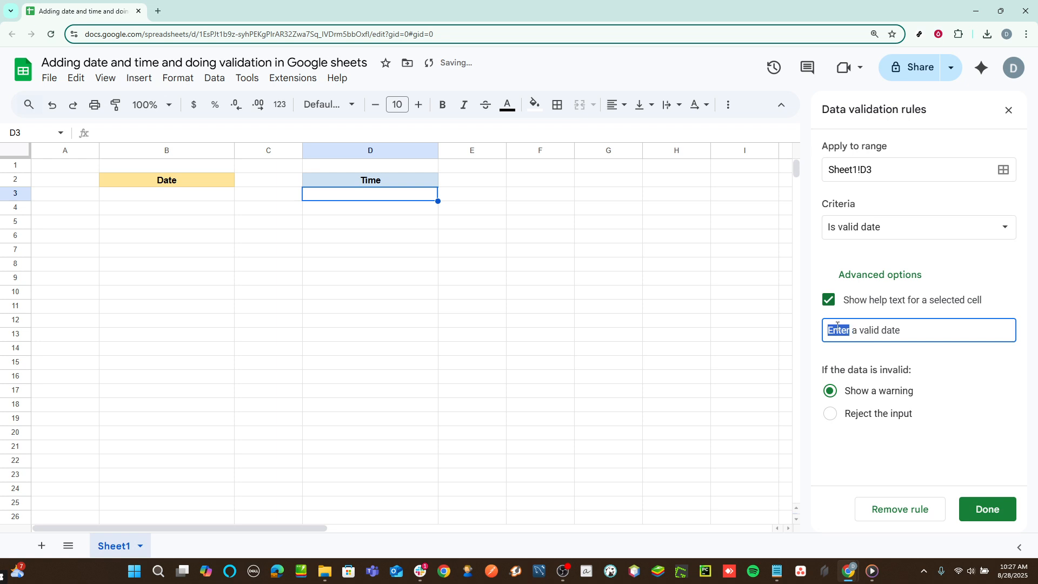
text(Input)
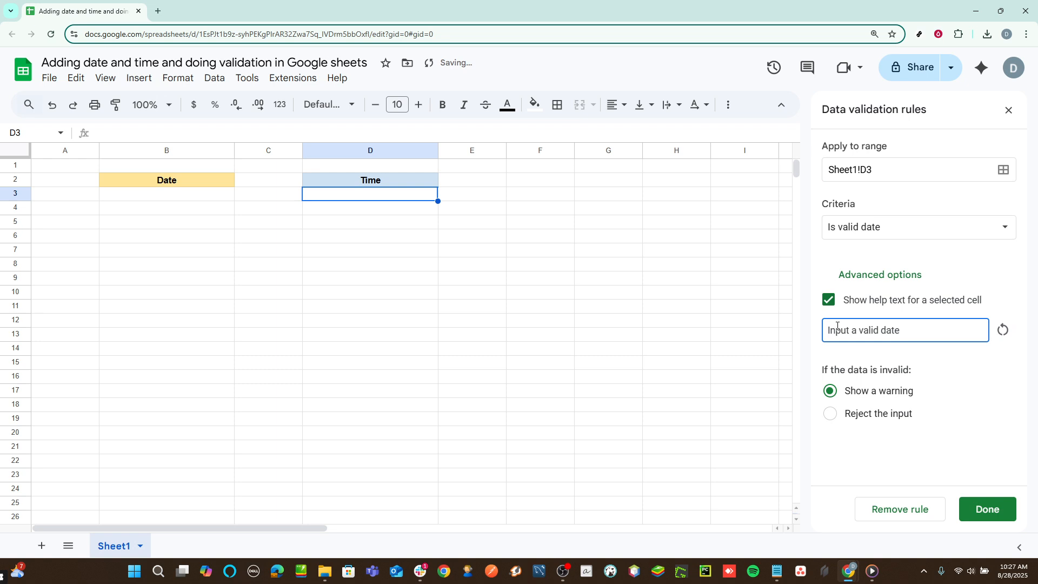
click(877, 415)
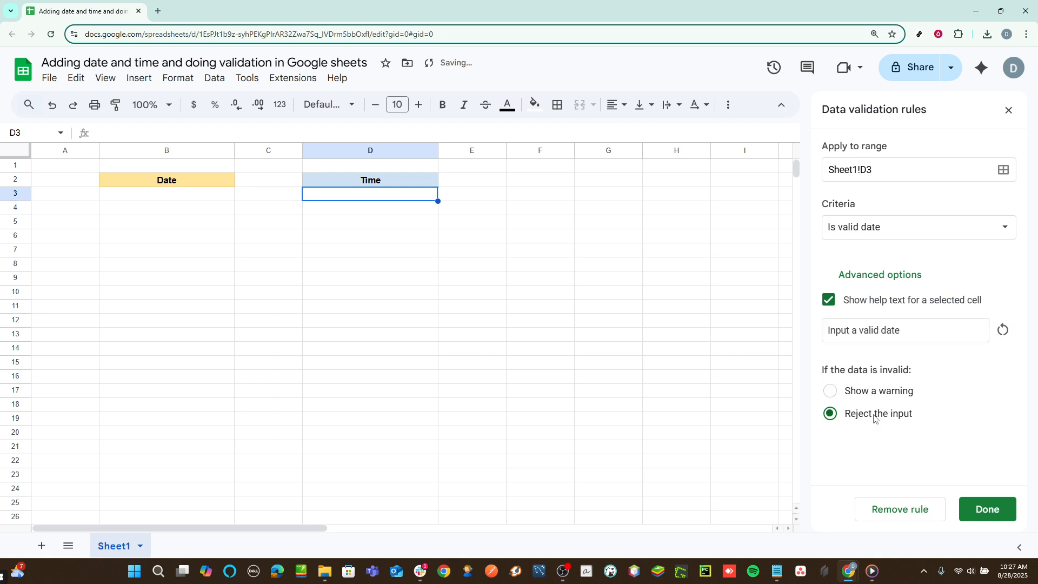
click(994, 510)
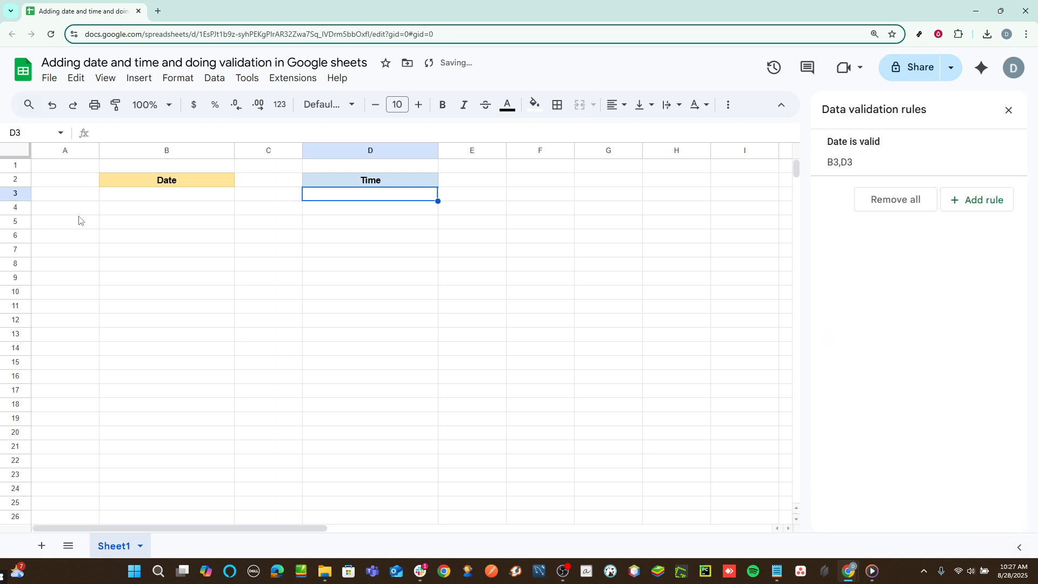
Test the validation in cell B3 by trying to enter the invalid date 06/32/2025
click(167, 197)
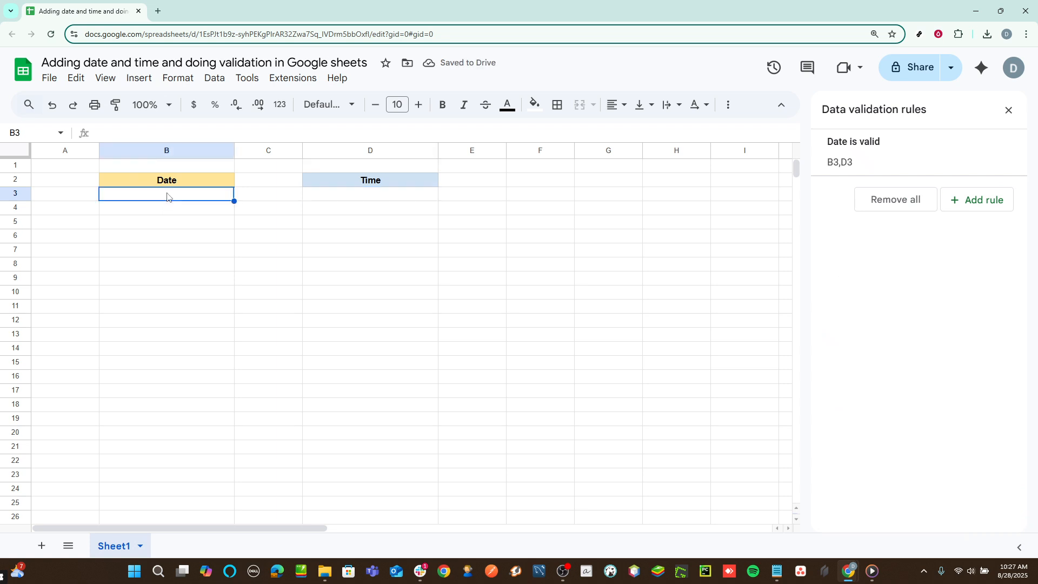
text(06)
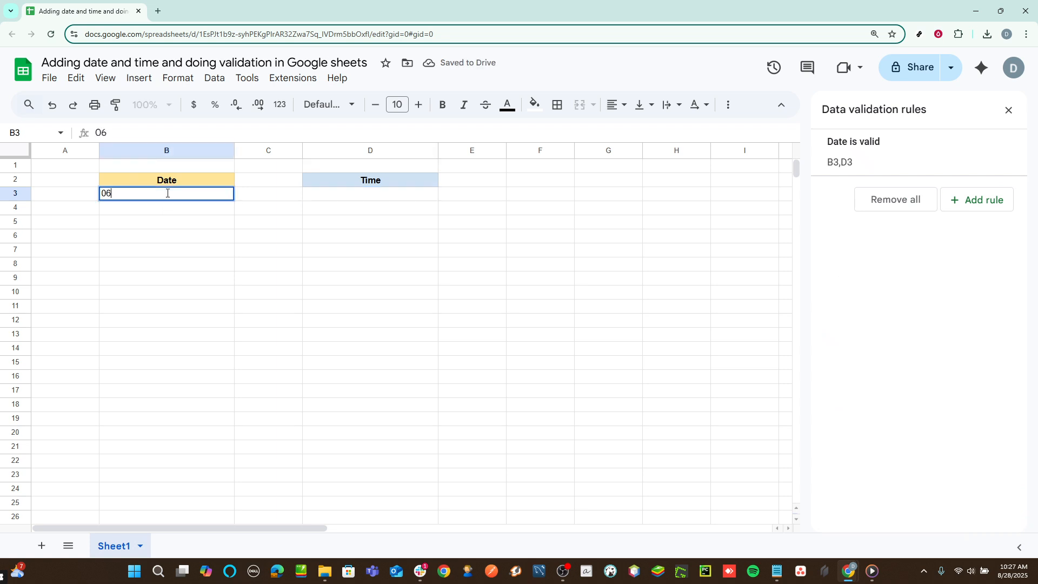
text(/32/2025)
key(Return)
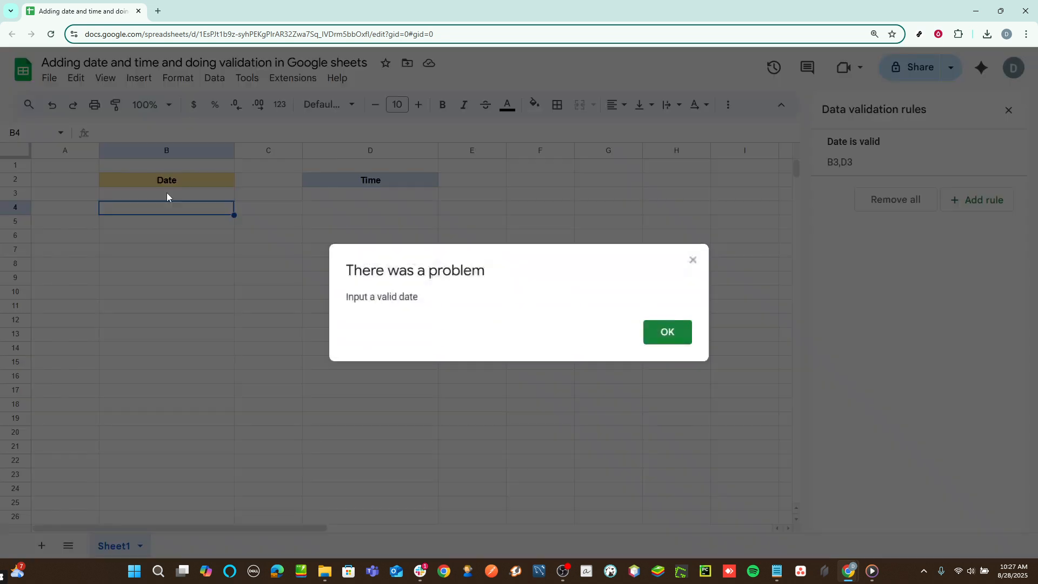
key(Return)
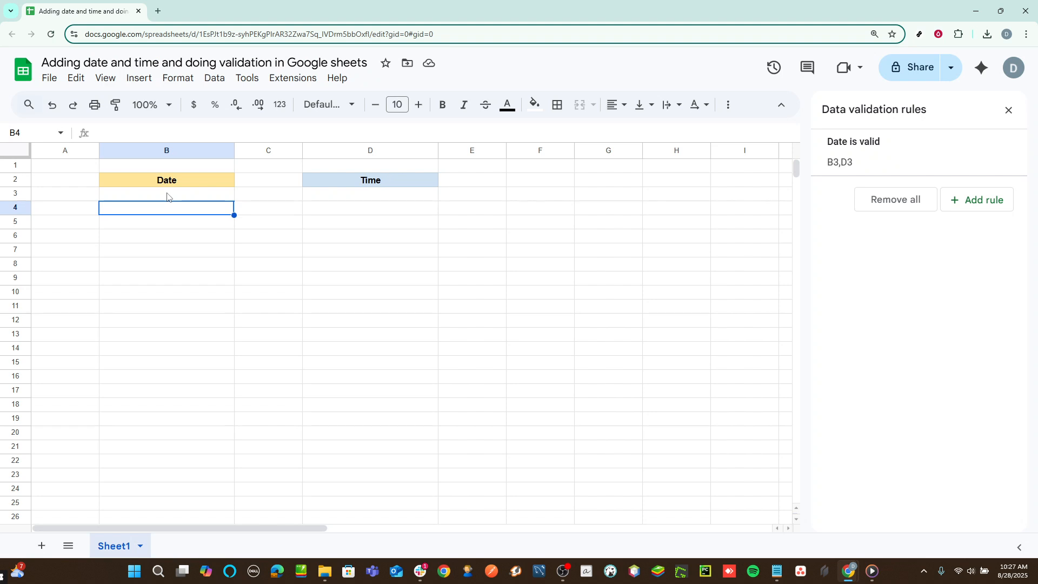
Enter the valid date 06/30/2025 in cell B3
click(167, 197)
text(06)
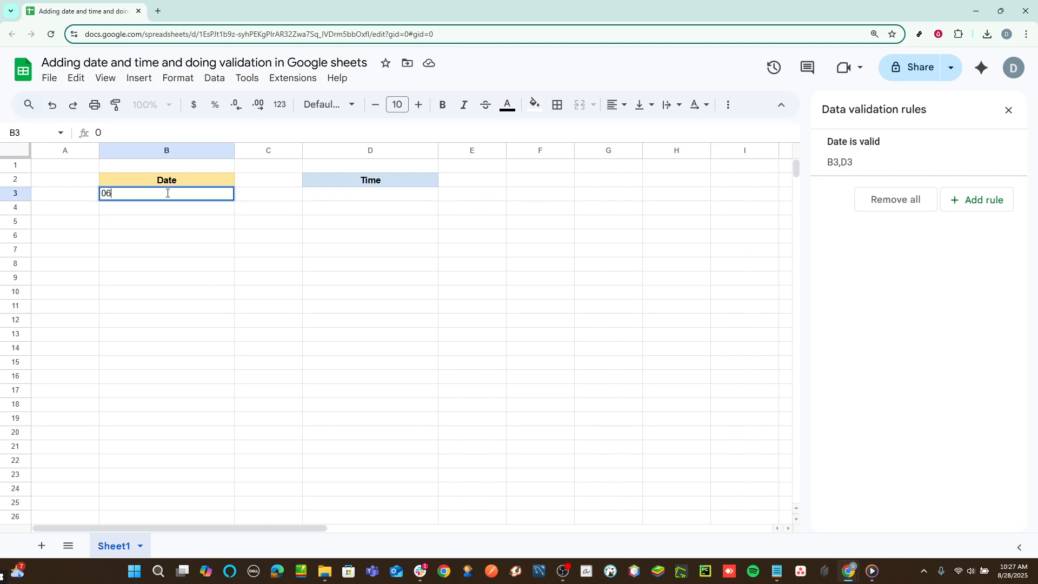
text(/30/2025)
key(Return)
Test the validation in cell D3 by trying to enter the plain number 100
click(339, 198)
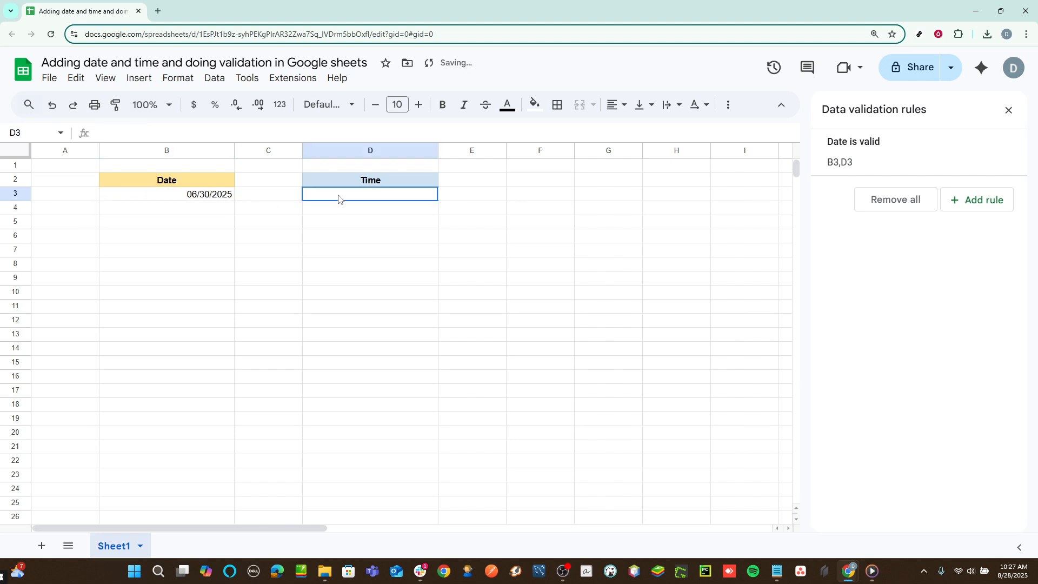
text(1:30)
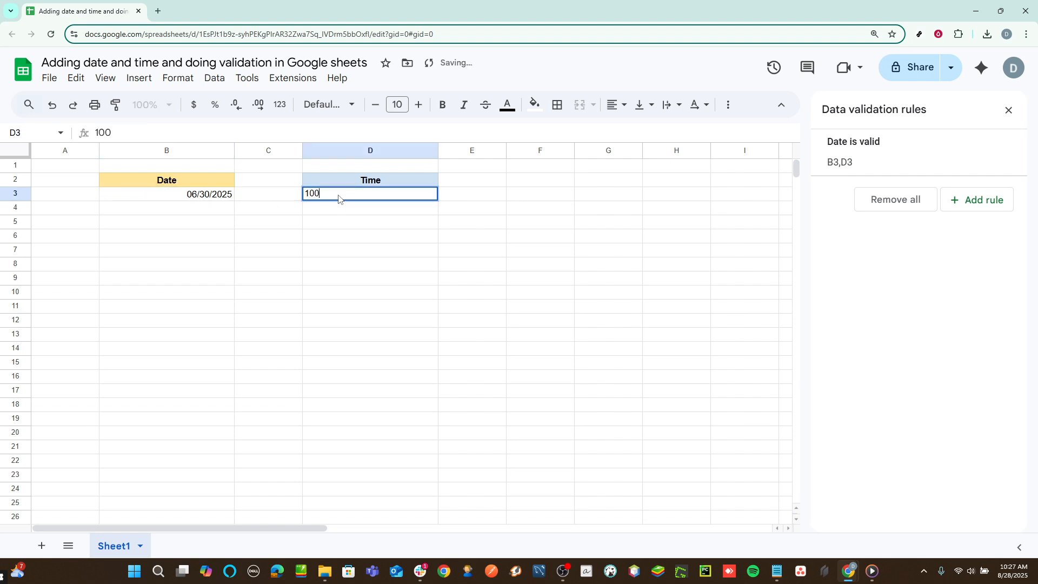
key(Return)
key(Return)
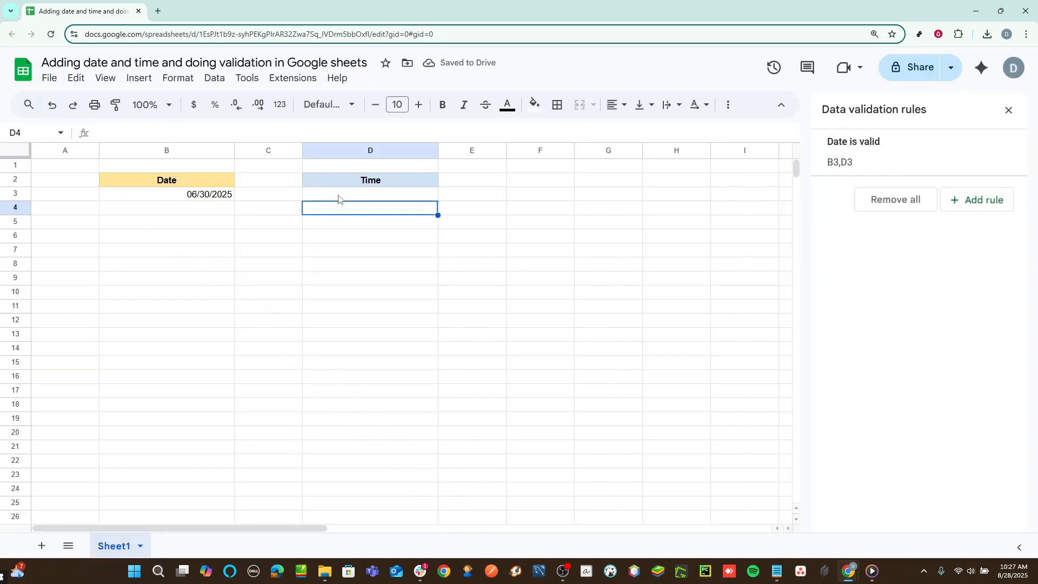
Enter the time 5AM in cell D3
click(339, 199)
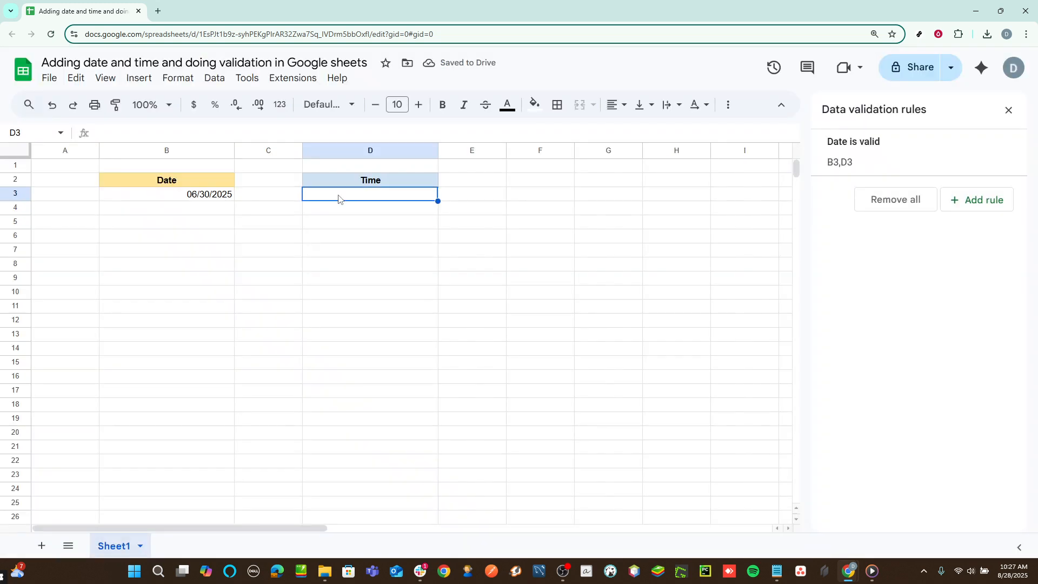
text(5:00 )
text(AM)
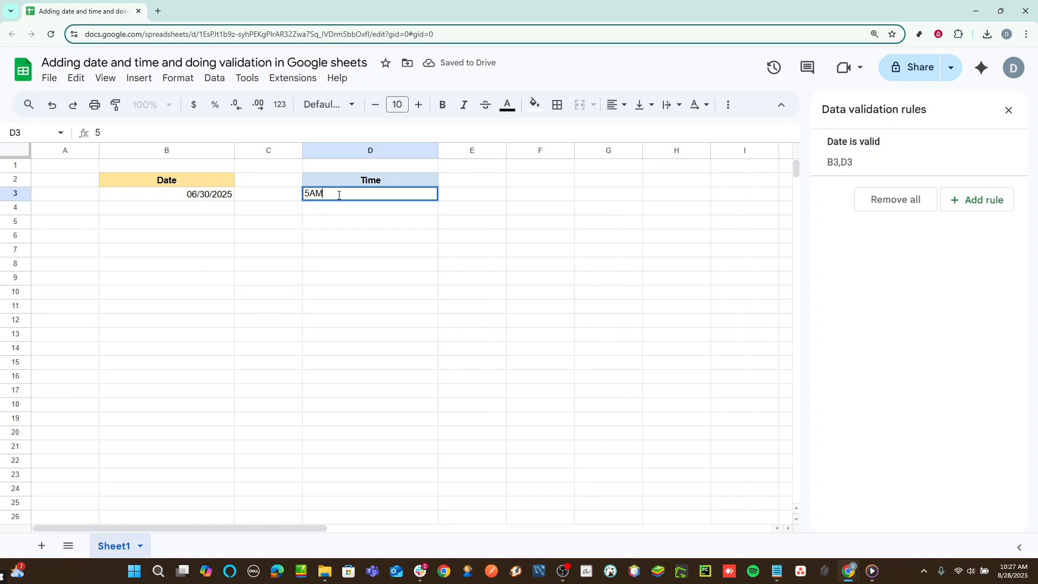
key(Return)
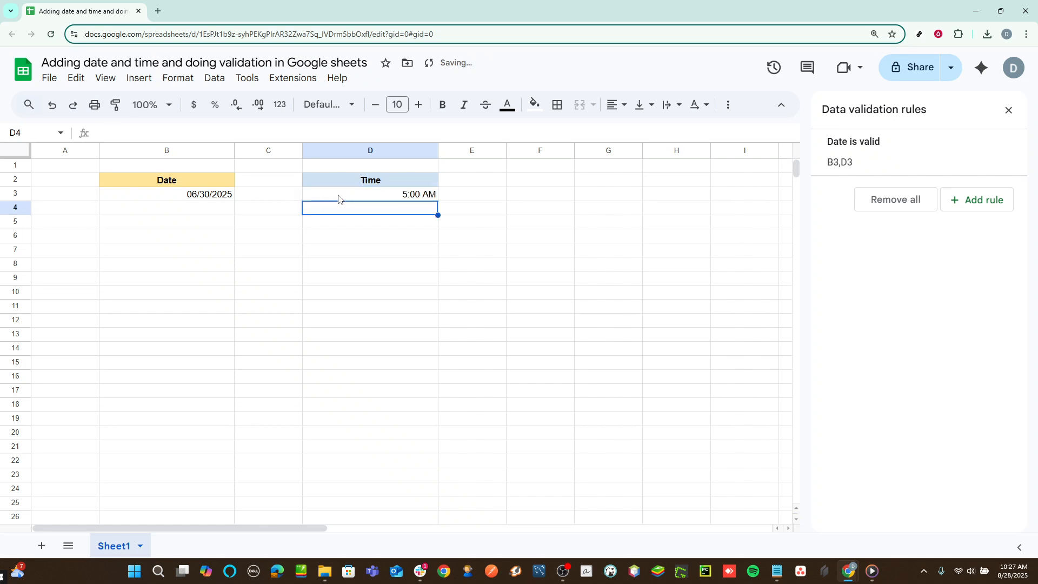